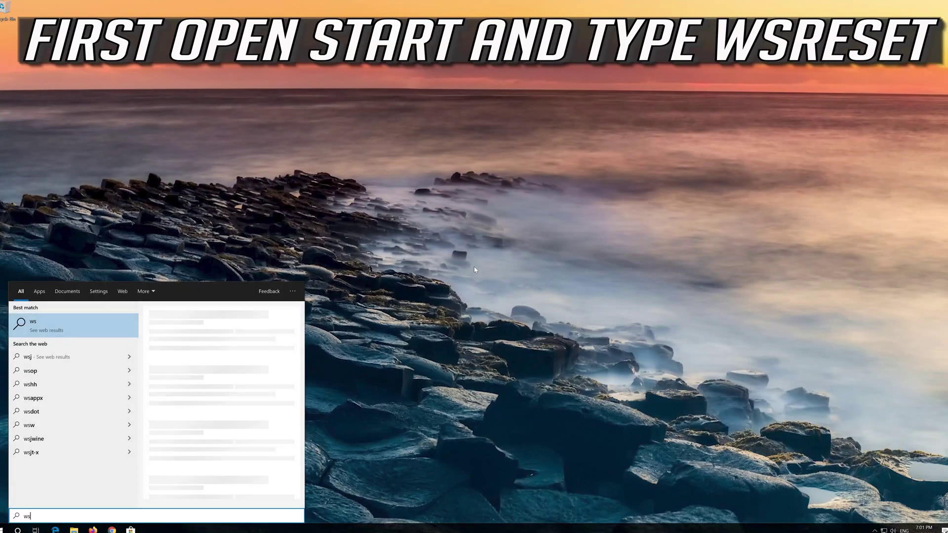
Run wsreset from the Start menu search to clear the Microsoft Store cache.
{"action": "type", "text": "reset"}
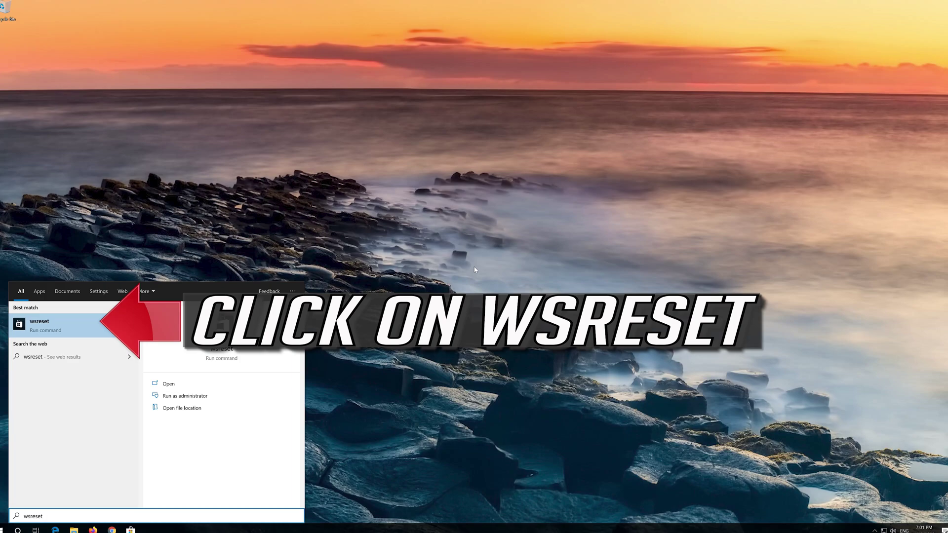
{"action": "left_click", "coordinate": [75, 331]}
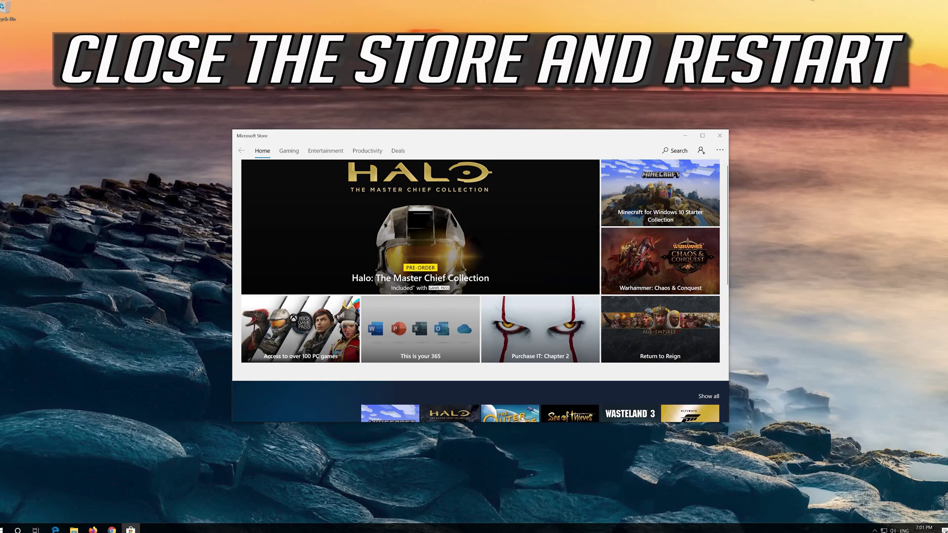
Close Microsoft Store and restart the PC from the Start power menu.
{"action": "left_click", "coordinate": [719, 136]}
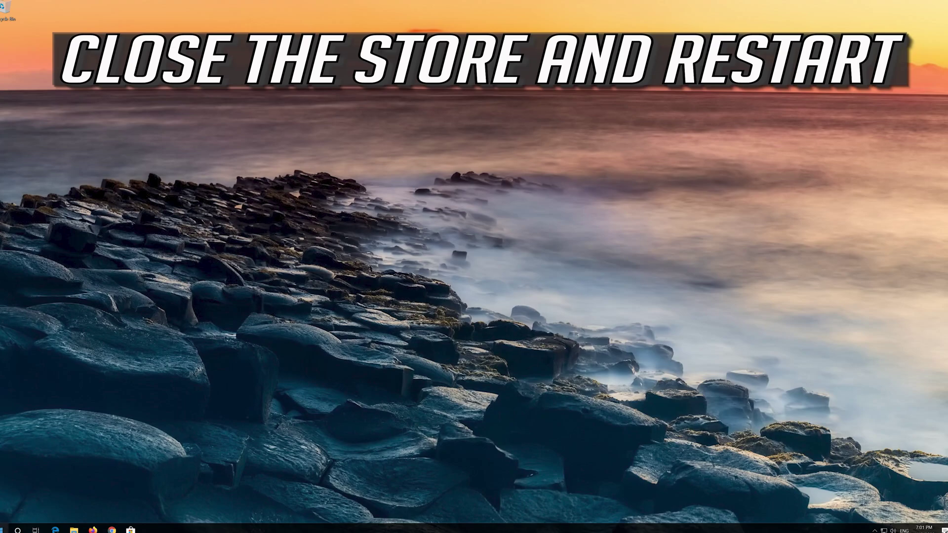
{"action": "left_click", "coordinate": [4, 528]}
{"action": "left_click", "coordinate": [5, 513]}
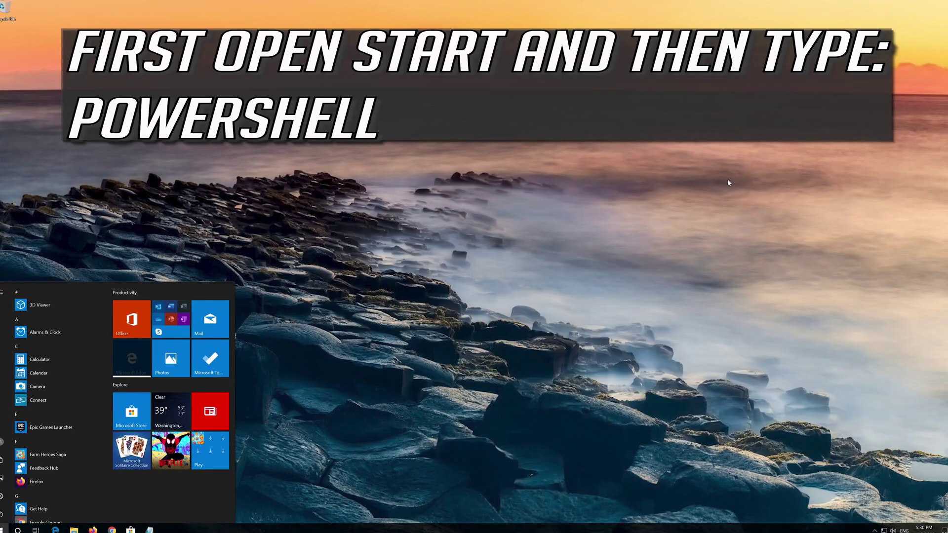
Launch Windows PowerShell as administrator, approving the UAC prompt.
{"action": "type", "text": "powersh"}
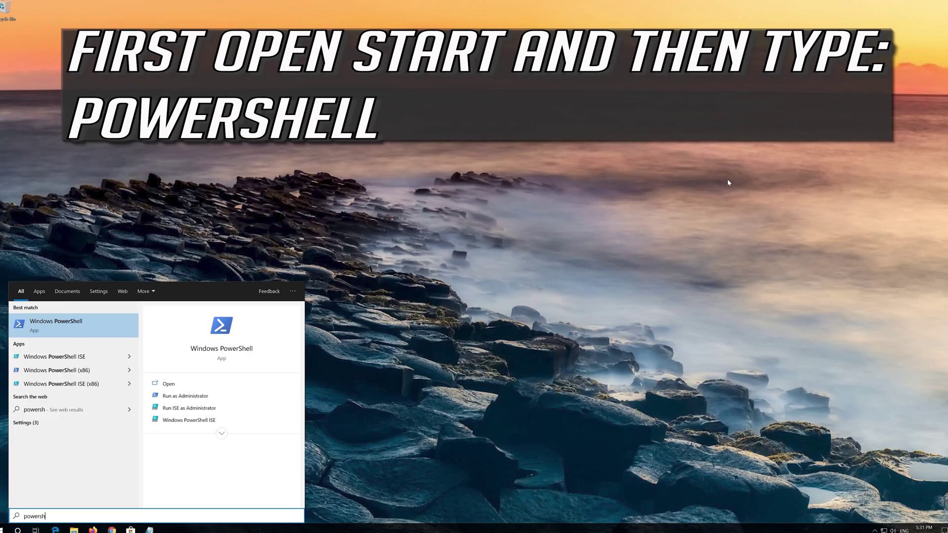
{"action": "type", "text": "ell"}
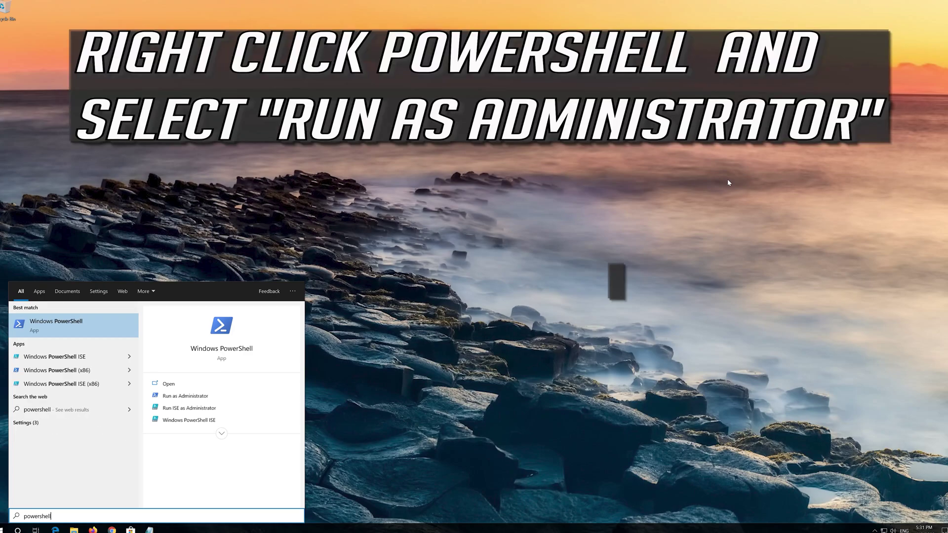
{"action": "right_click", "coordinate": [67, 332]}
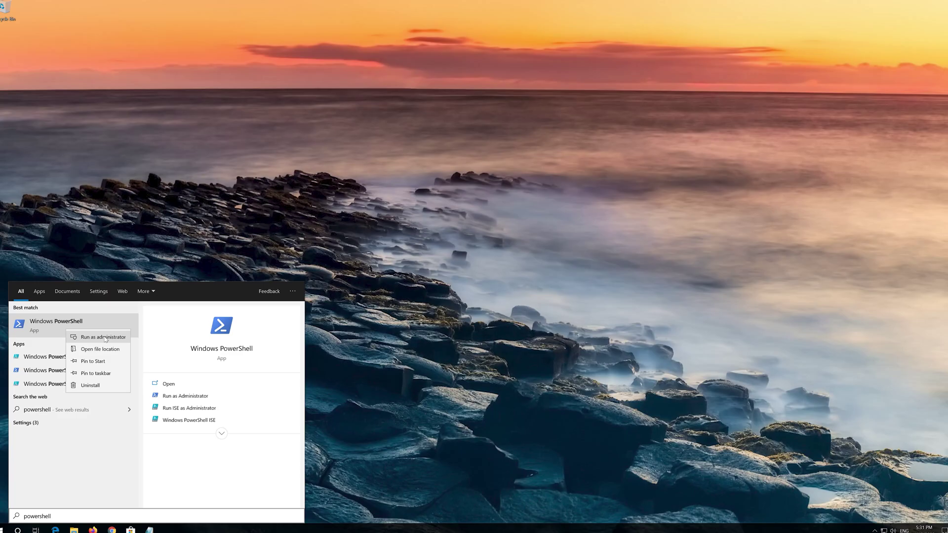
{"action": "left_click", "coordinate": [104, 337]}
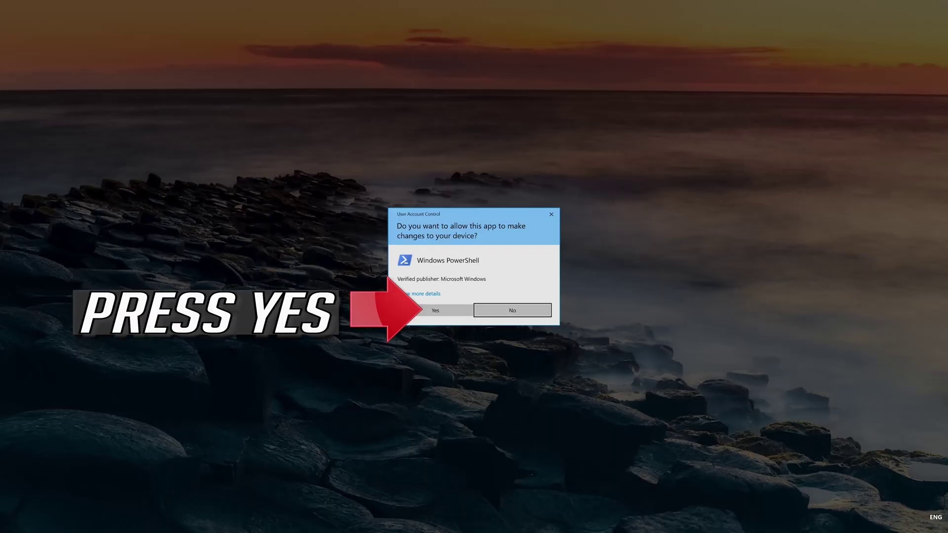
{"action": "left_click", "coordinate": [436, 313]}
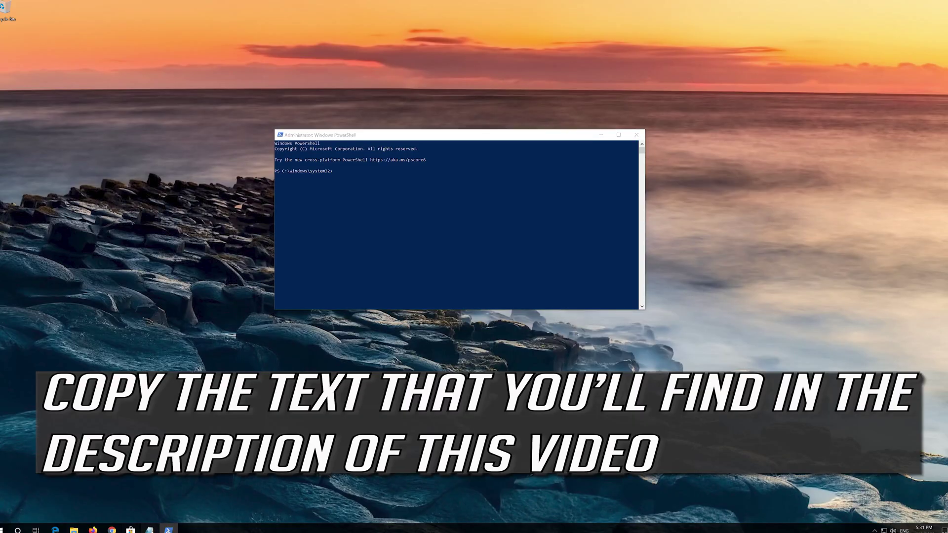
{"action": "left_click", "coordinate": [149, 528]}
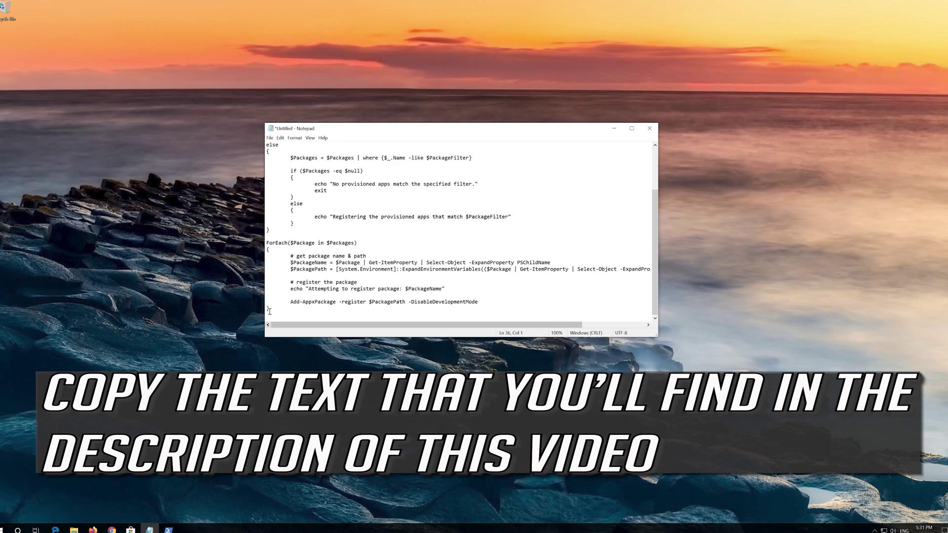
Copy the whole app re-registration script from Notepad, then minimize Notepad.
{"action": "left_click_drag", "start_coordinate": [269, 312], "coordinate": [236, 144]}
{"action": "scroll", "coordinate": [266, 296], "scroll_direction": "up", "scroll_amount": 3}
{"action": "right_click", "coordinate": [359, 157]}
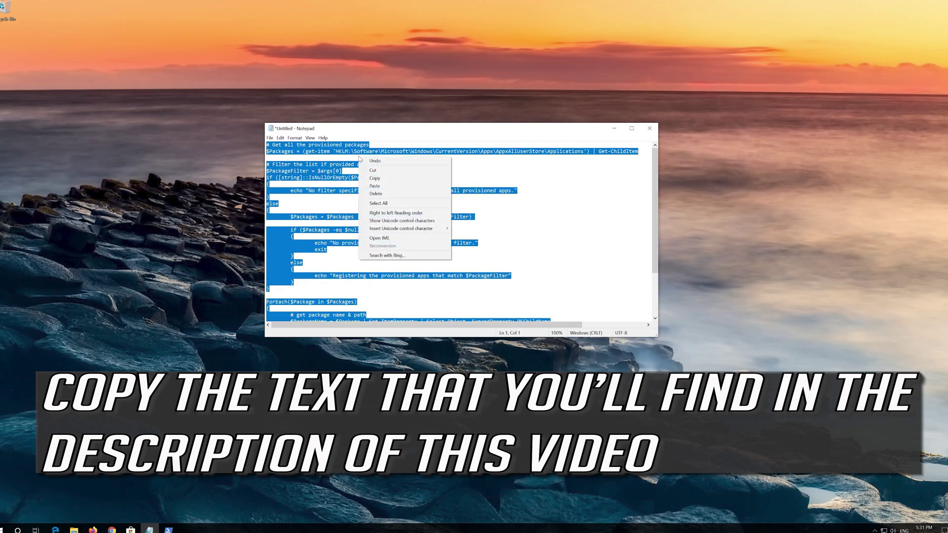
{"action": "left_click", "coordinate": [373, 179]}
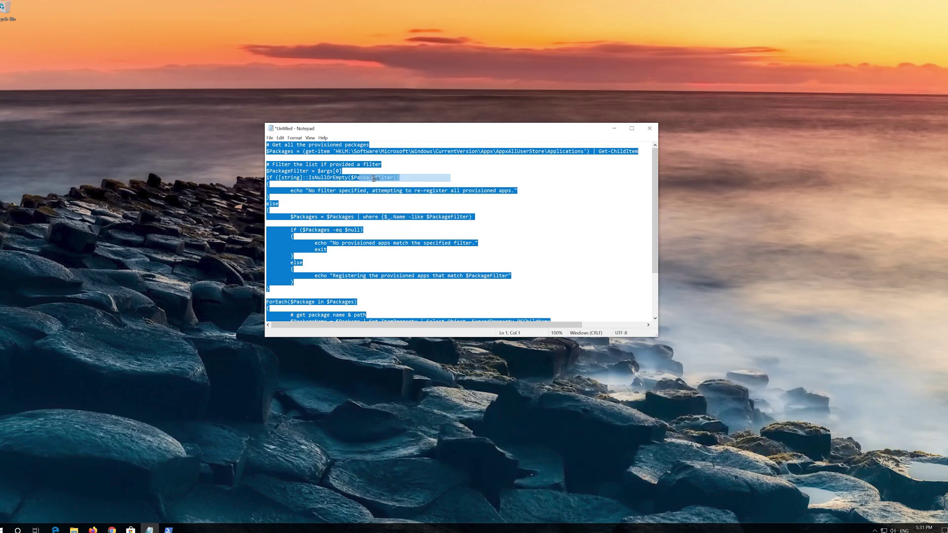
{"action": "left_click", "coordinate": [617, 131]}
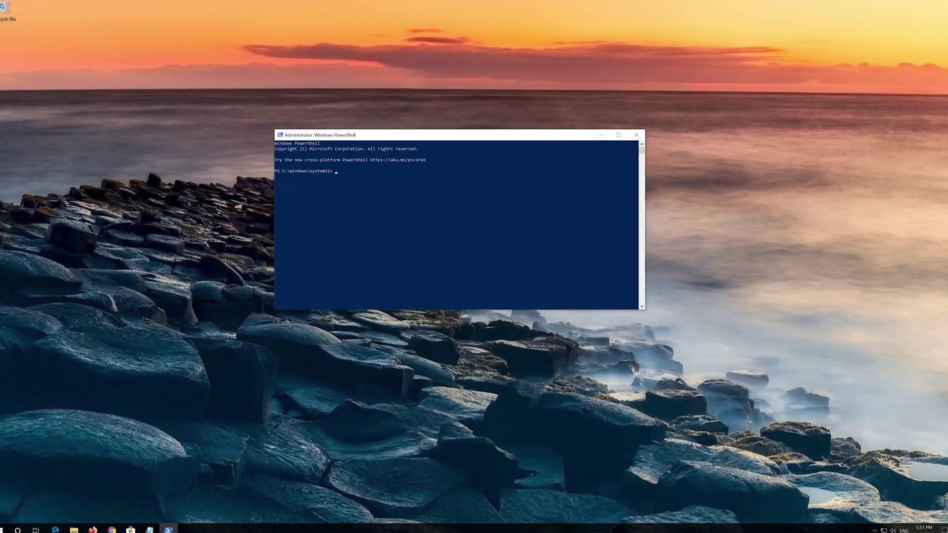
Paste the re-registration script into the admin PowerShell console and run it.
{"action": "right_click", "coordinate": [443, 134]}
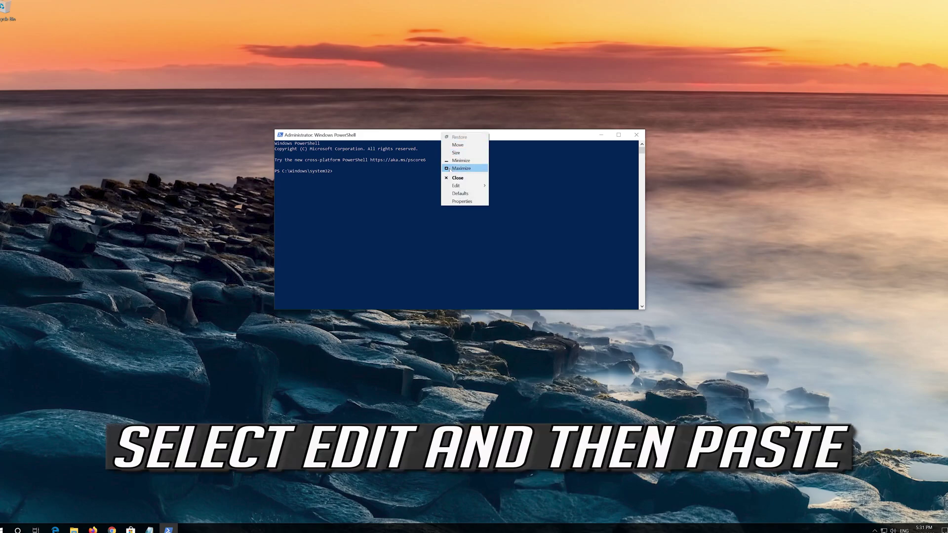
{"action": "left_click", "coordinate": [451, 185]}
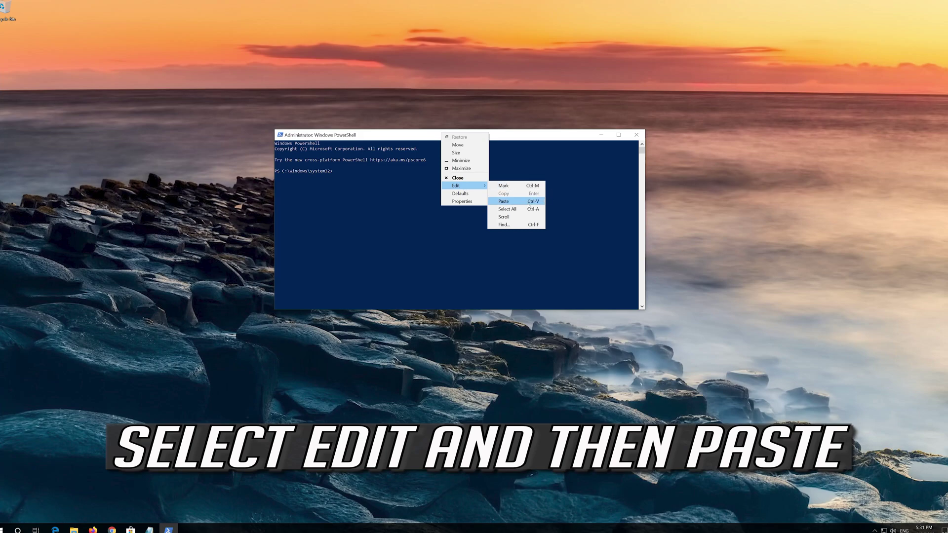
{"action": "left_click", "coordinate": [523, 201]}
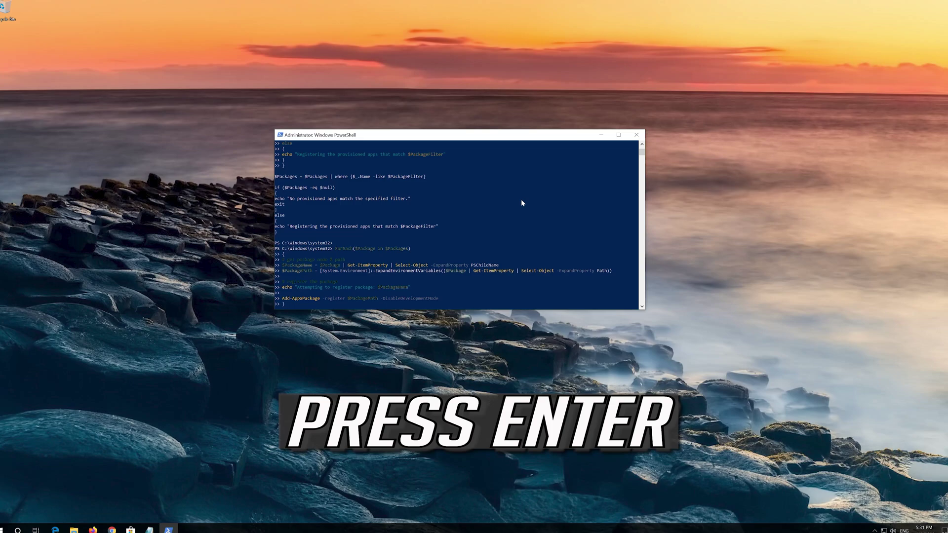
{"action": "key", "text": "Return"}
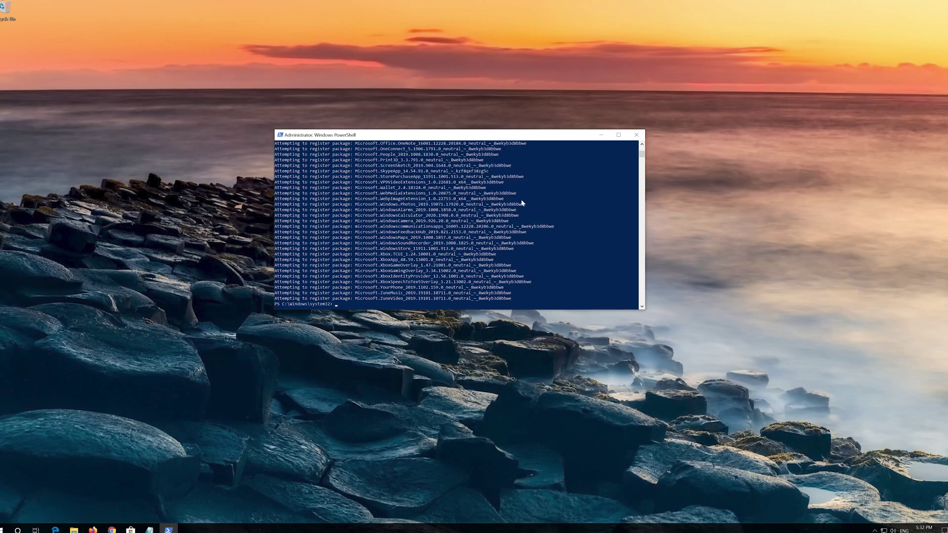
{"action": "type", "text": "exit"}
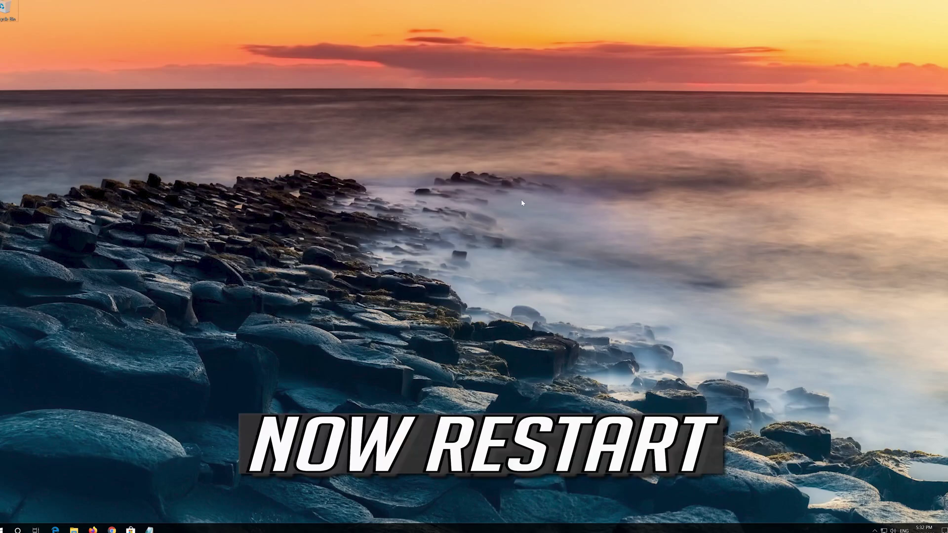
Restart the PC, then open Microsoft Store from the taskbar to confirm it loads.
{"action": "left_click", "coordinate": [9, 528]}
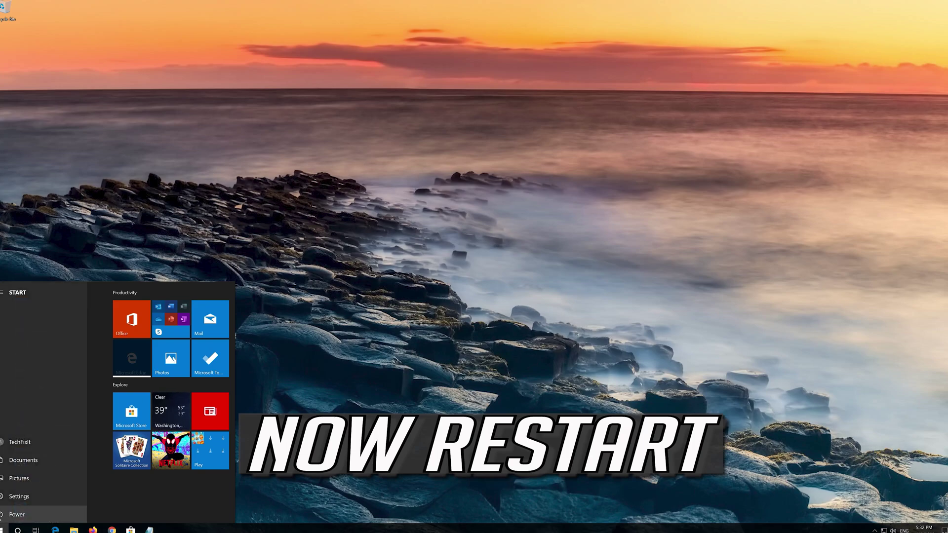
{"action": "left_click", "coordinate": [15, 514]}
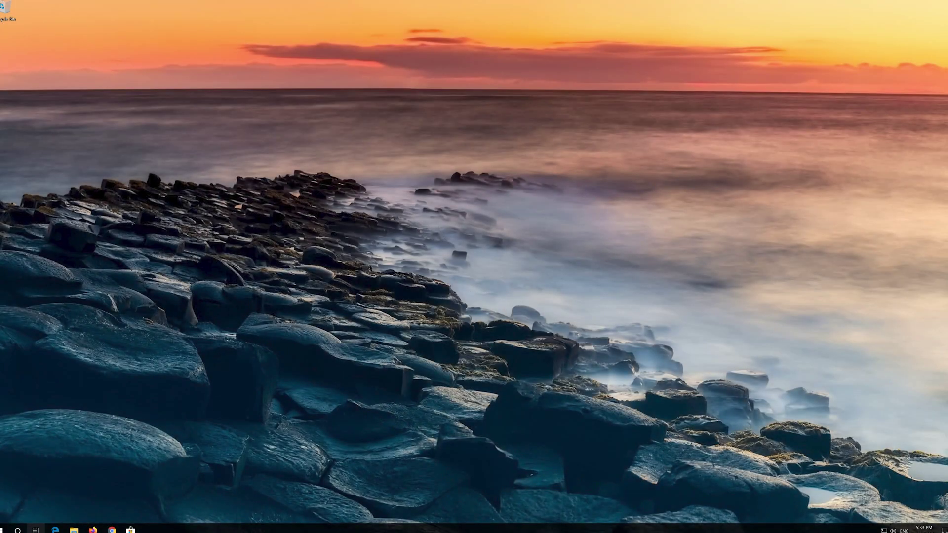
{"action": "left_click", "coordinate": [131, 530]}
Bring up the Start menu and launch the Settings app.
{"action": "key", "text": "super"}
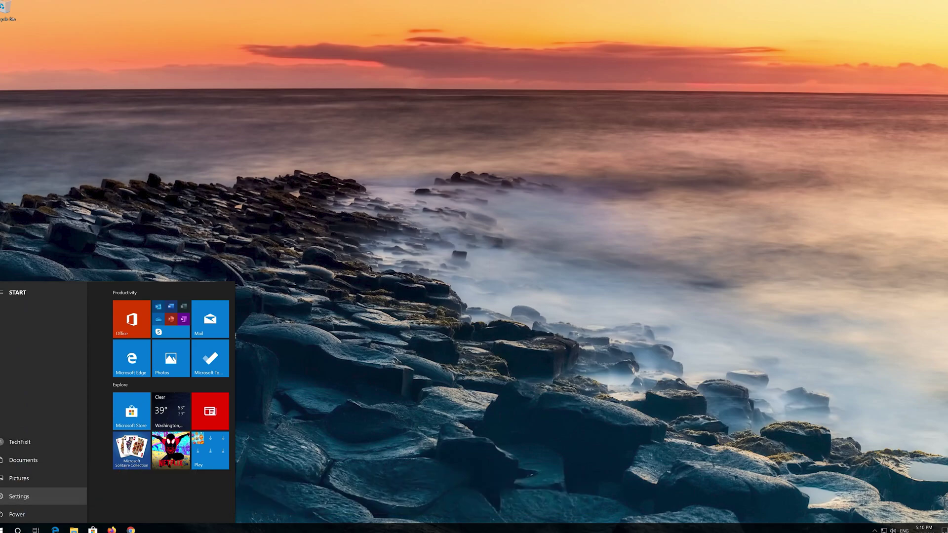
{"action": "left_click", "coordinate": [19, 496]}
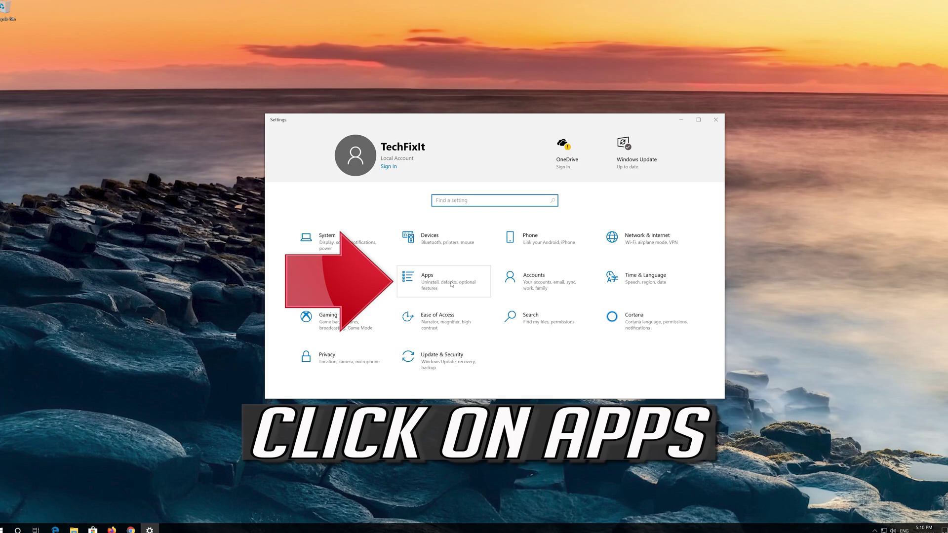
Find Microsoft Store under Apps & features and open its Advanced options.
{"action": "left_click", "coordinate": [456, 284]}
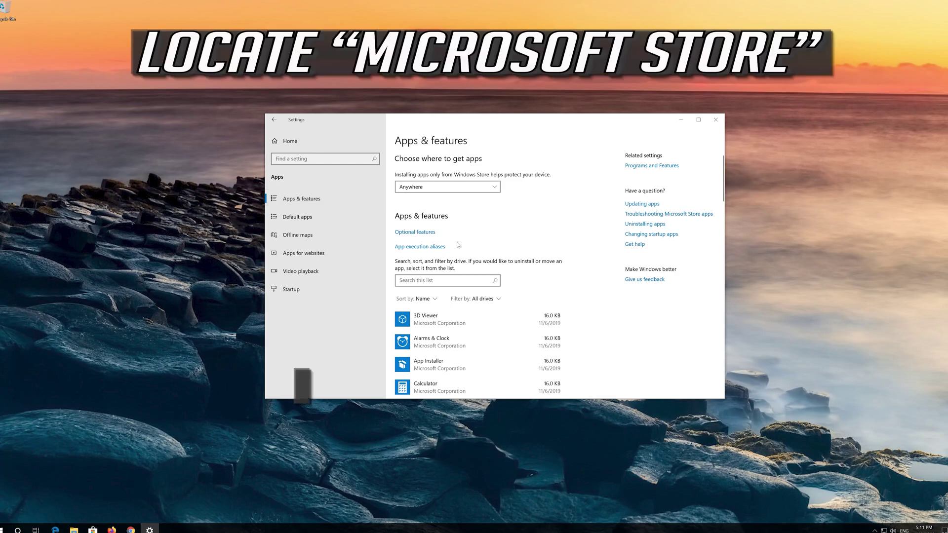
{"action": "scroll", "coordinate": [458, 245], "scroll_direction": "down", "scroll_amount": 4}
{"action": "scroll", "coordinate": [458, 245], "scroll_direction": "down", "scroll_amount": 3}
{"action": "scroll", "coordinate": [458, 245], "scroll_direction": "down", "scroll_amount": 3}
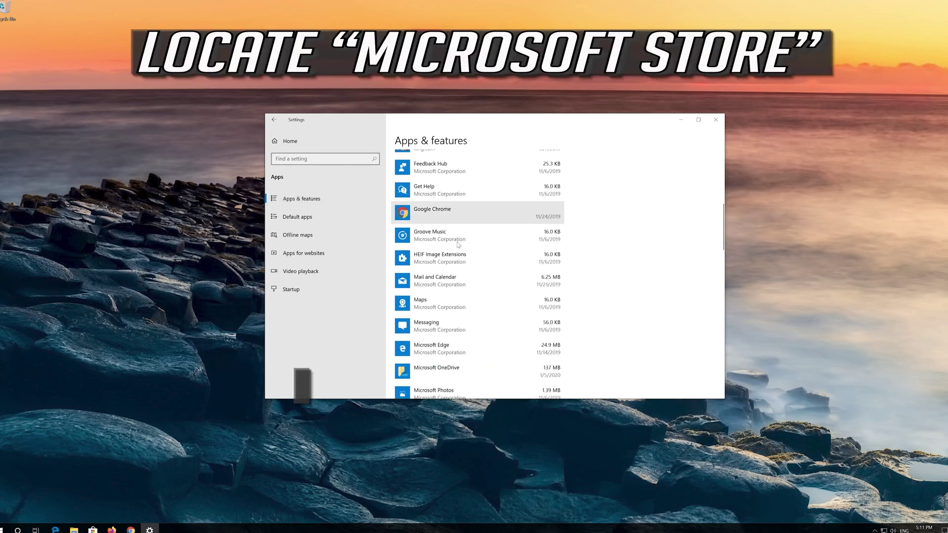
{"action": "scroll", "coordinate": [458, 245], "scroll_direction": "down", "scroll_amount": 3}
{"action": "scroll", "coordinate": [458, 245], "scroll_direction": "down", "scroll_amount": 3}
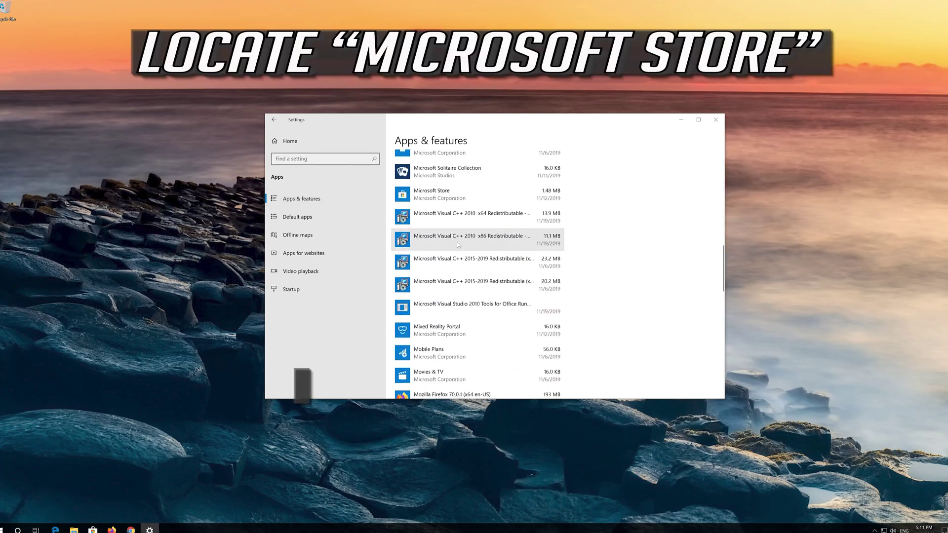
{"action": "scroll", "coordinate": [458, 245], "scroll_direction": "up", "scroll_amount": 2}
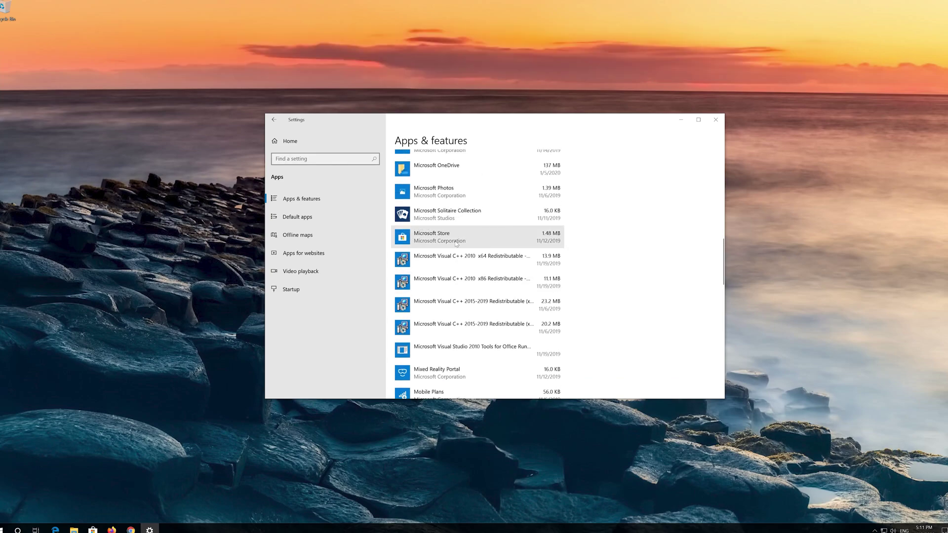
{"action": "left_click", "coordinate": [458, 243]}
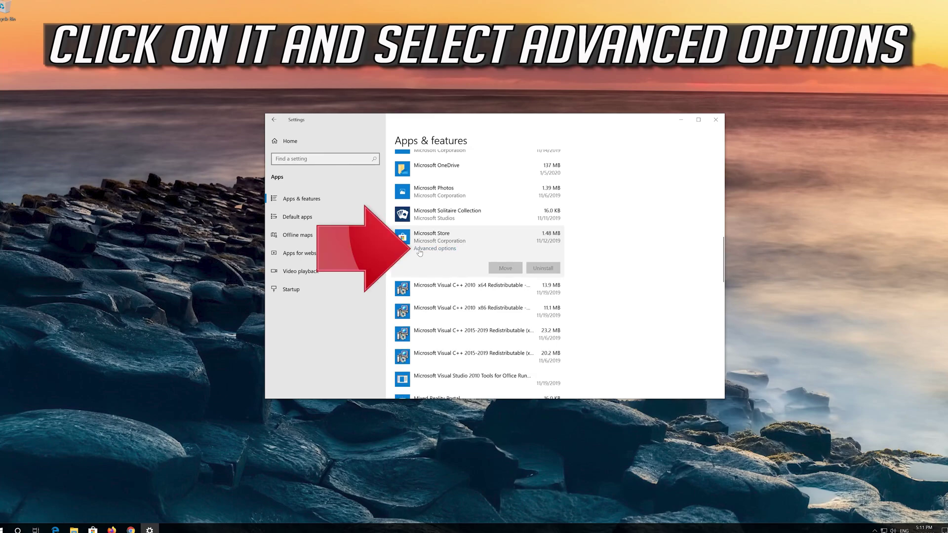
{"action": "left_click", "coordinate": [444, 250]}
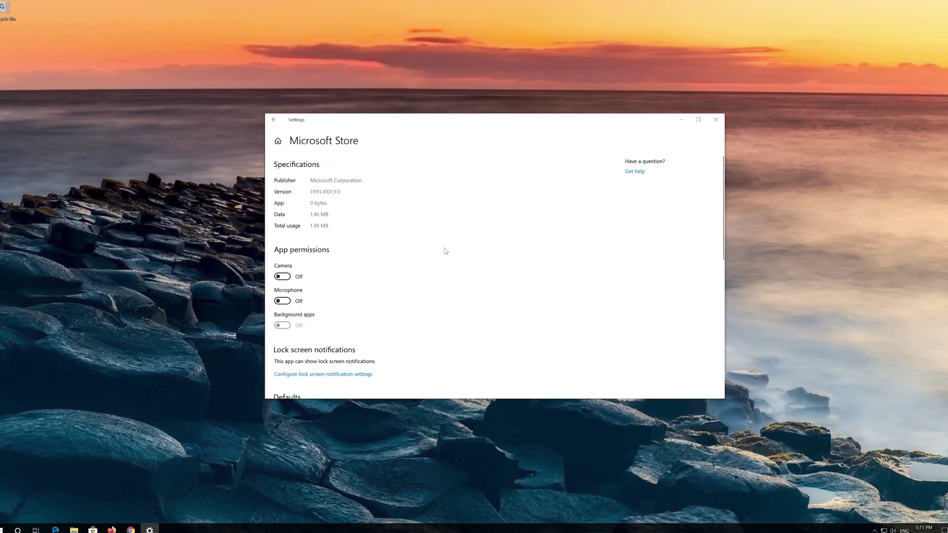
Reset the Microsoft Store app's data from its advanced options, confirming the reset.
{"action": "scroll", "coordinate": [371, 268], "scroll_direction": "down", "scroll_amount": 3}
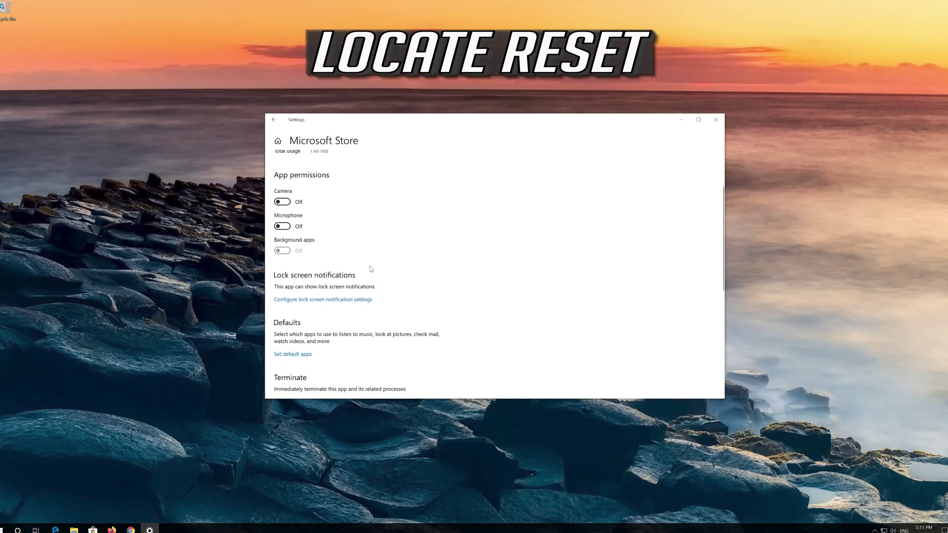
{"action": "scroll", "coordinate": [371, 269], "scroll_direction": "down", "scroll_amount": 1}
{"action": "scroll", "coordinate": [371, 269], "scroll_direction": "down", "scroll_amount": 1}
{"action": "scroll", "coordinate": [371, 268], "scroll_direction": "down", "scroll_amount": 3}
{"action": "scroll", "coordinate": [371, 269], "scroll_direction": "down", "scroll_amount": 1}
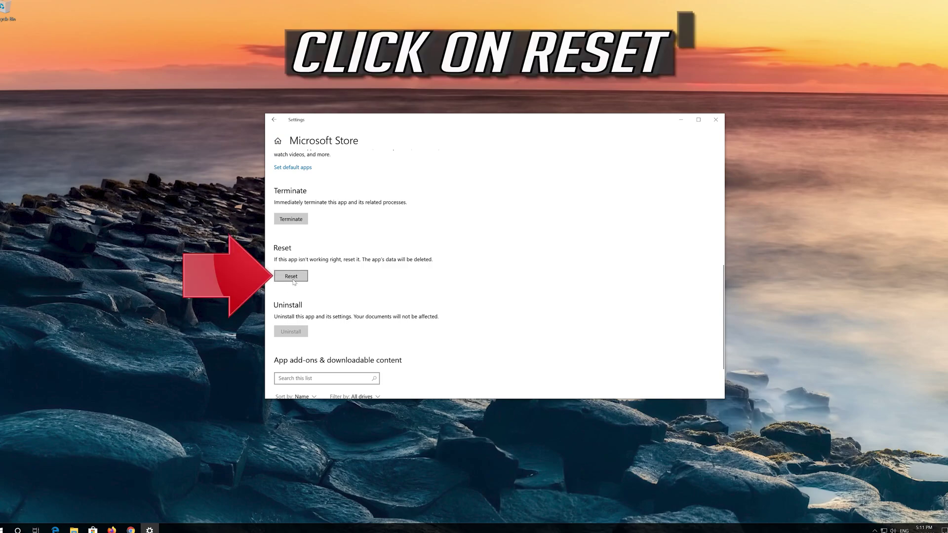
{"action": "left_click", "coordinate": [291, 276]}
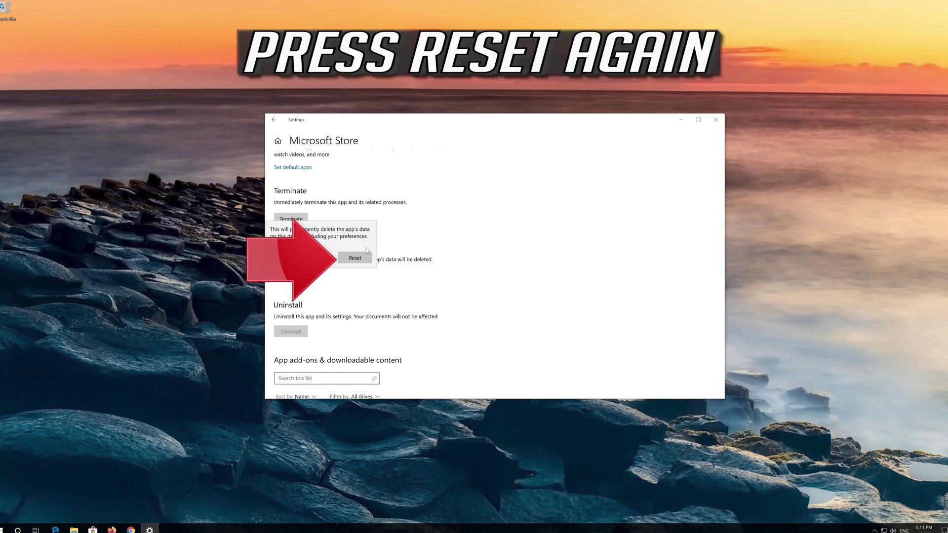
{"action": "left_click", "coordinate": [343, 263]}
{"action": "left_click", "coordinate": [344, 262]}
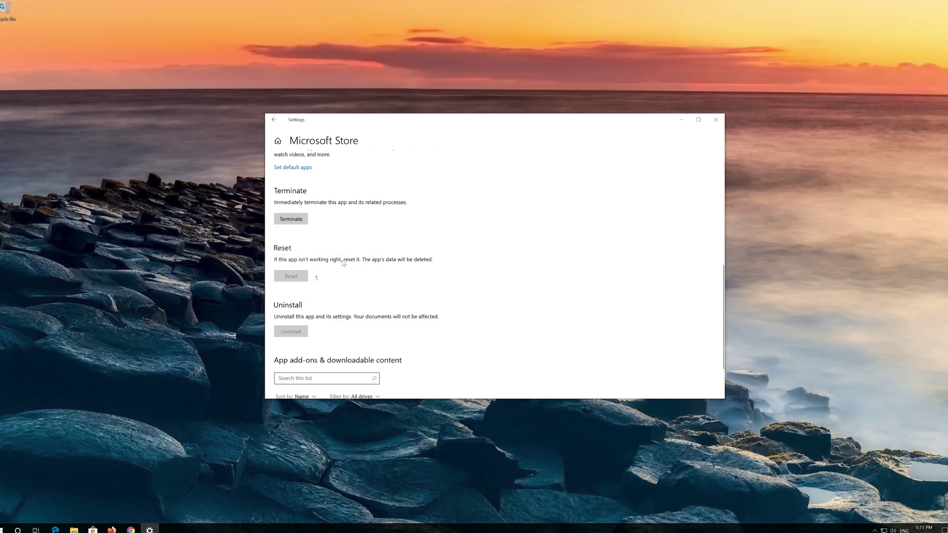
Close Settings and relaunch Microsoft Store from the Start app list.
{"action": "left_click", "coordinate": [716, 120]}
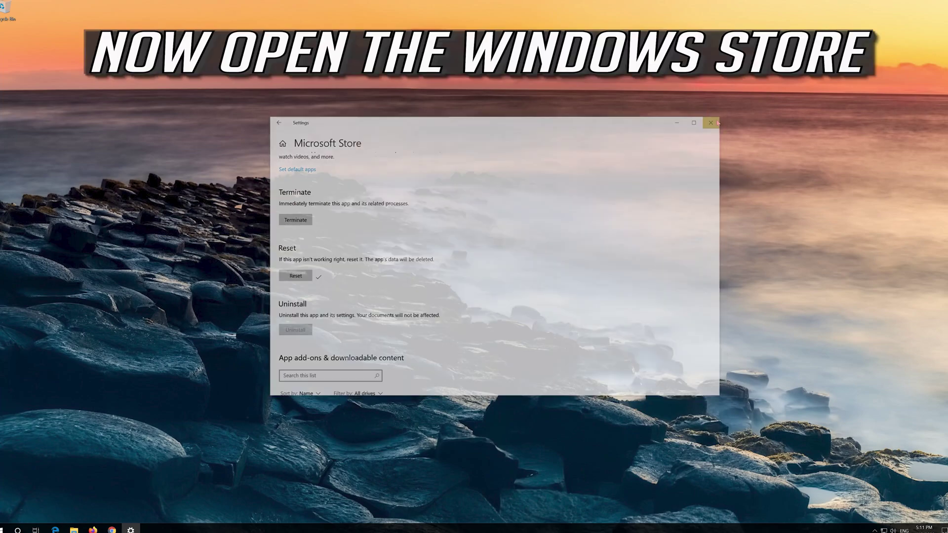
{"action": "left_click", "coordinate": [6, 528]}
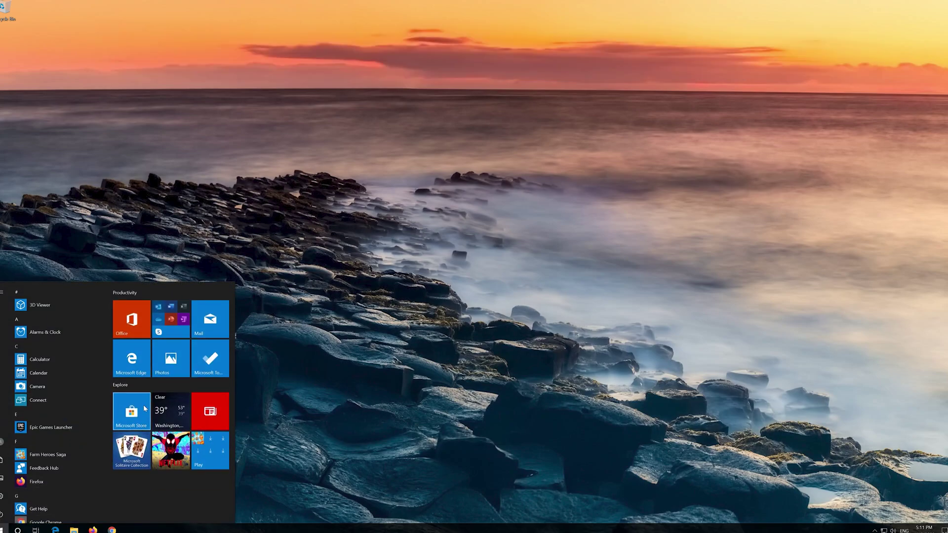
{"action": "left_click", "coordinate": [145, 408]}
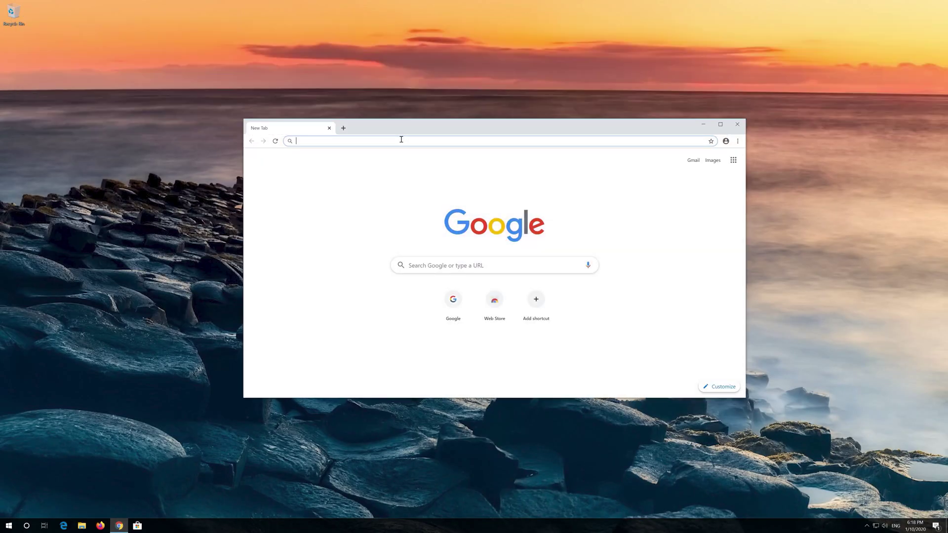
Download the Media Creation Tool from microsoft.com/en-us/software-download/windows10, then close Chrome.
{"action": "type", "text": "https://www.microsoft.com/en-us/software-download/windows10"}
{"action": "key", "text": "Return"}
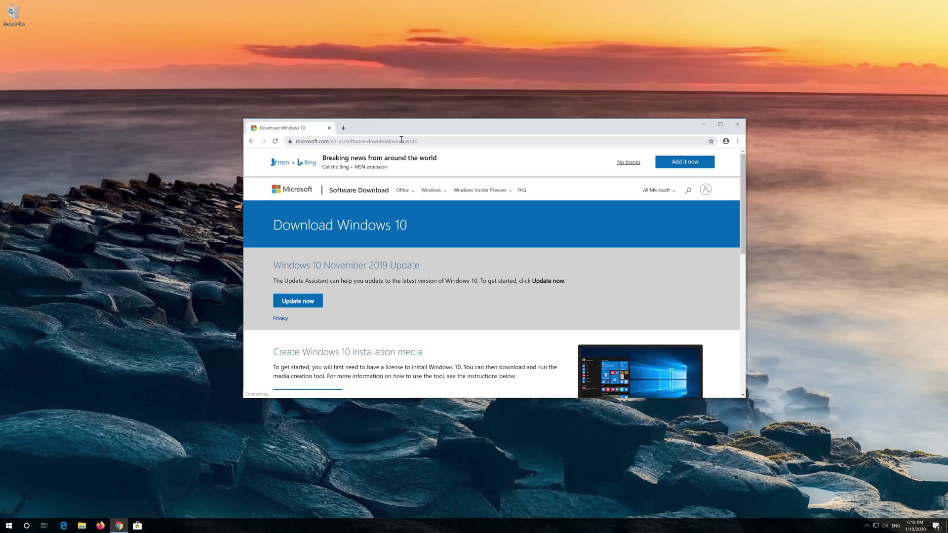
{"action": "scroll", "coordinate": [451, 271], "scroll_direction": "down", "scroll_amount": 1}
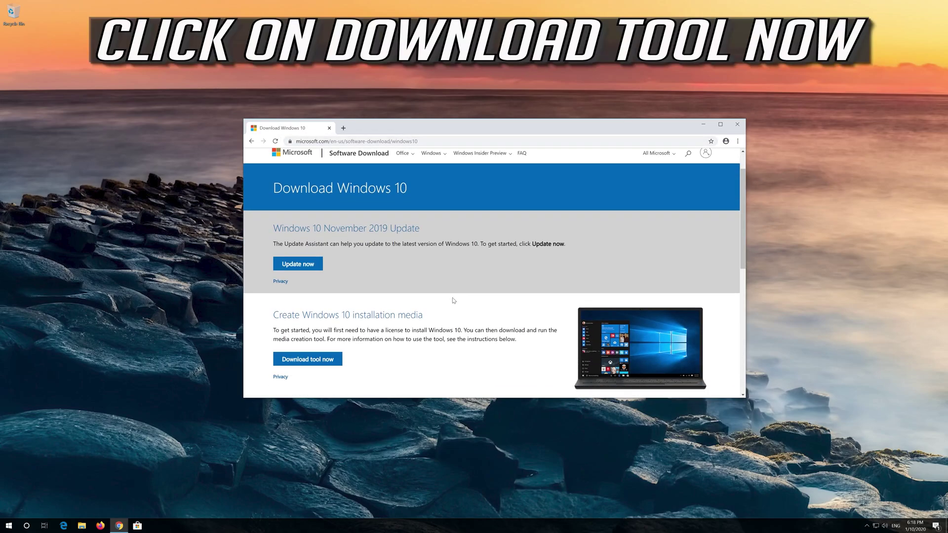
{"action": "left_click", "coordinate": [325, 361]}
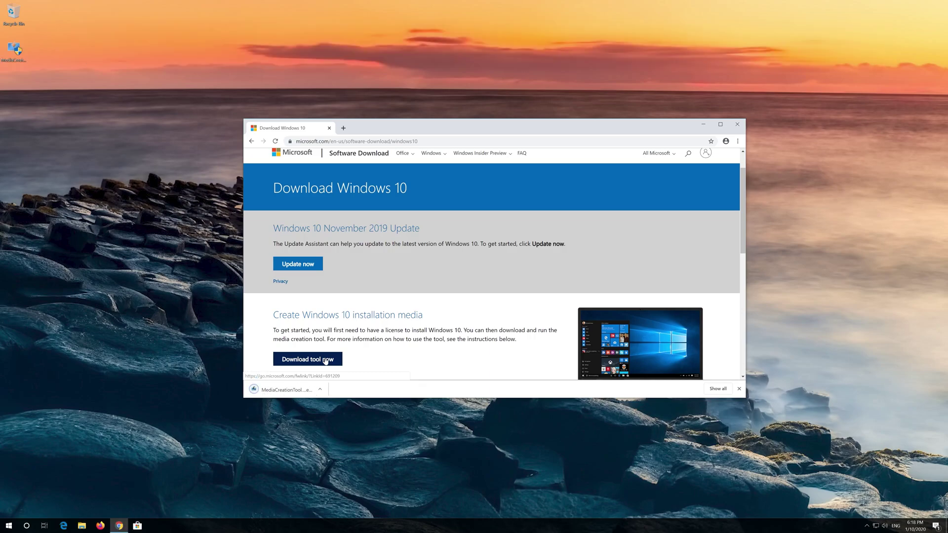
{"action": "left_click", "coordinate": [737, 124]}
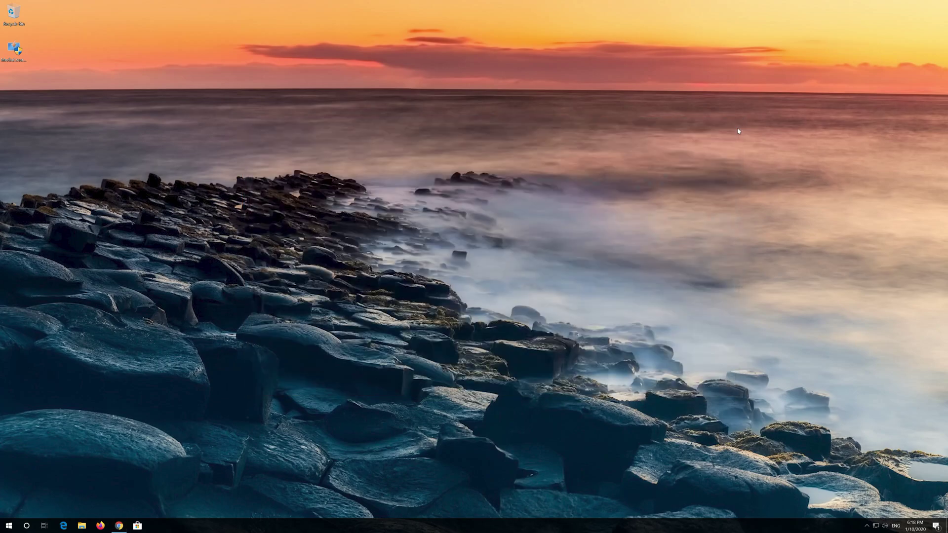
Run MediaCreationTool as administrator, accept its license terms, and choose to upgrade this PC now.
{"action": "double_click", "coordinate": [14, 57]}
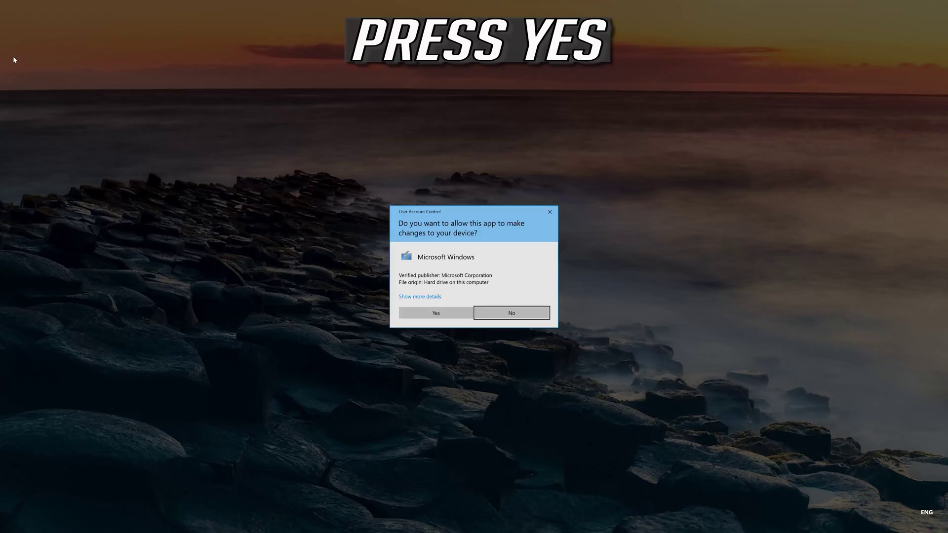
{"action": "left_click", "coordinate": [447, 316]}
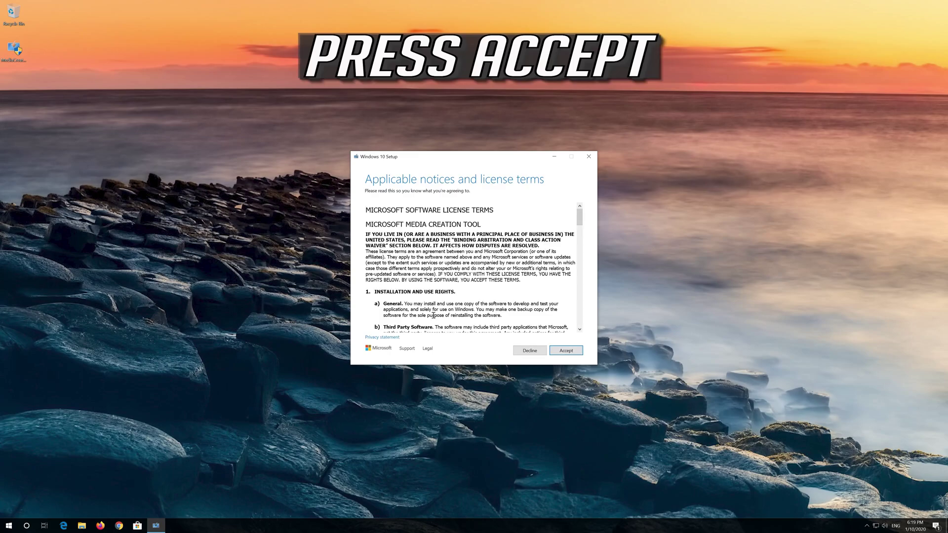
{"action": "left_click", "coordinate": [578, 351]}
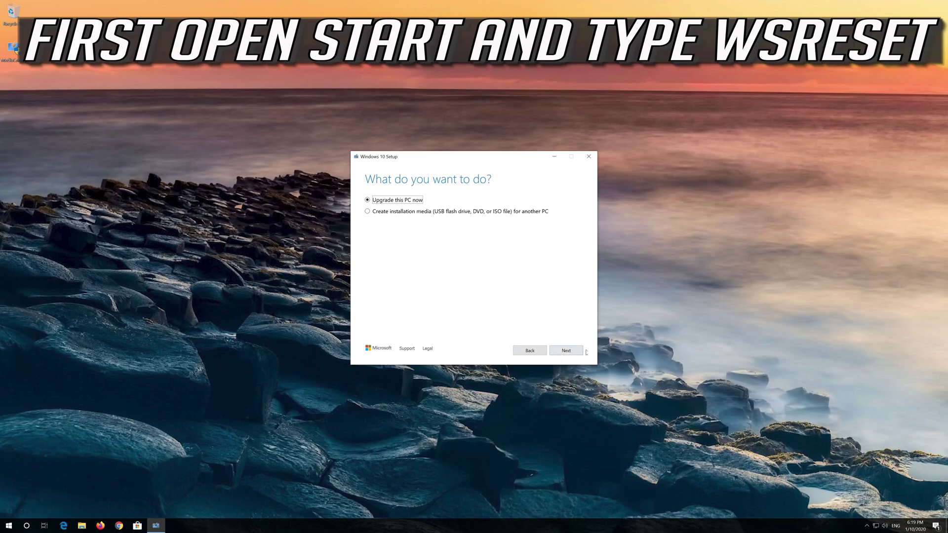
{"action": "left_click", "coordinate": [561, 356]}
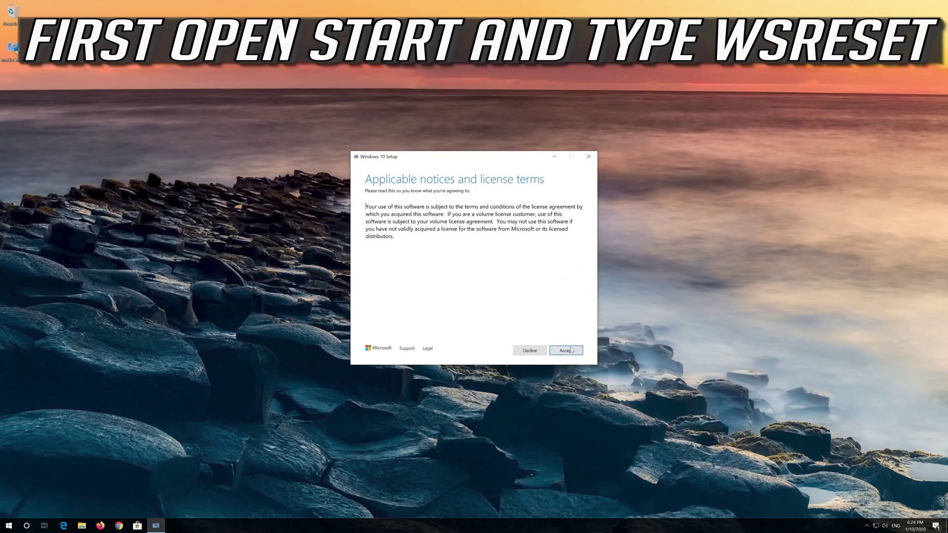
Accept the Windows license terms and install Windows 10, keeping personal files and apps.
{"action": "left_click", "coordinate": [571, 350]}
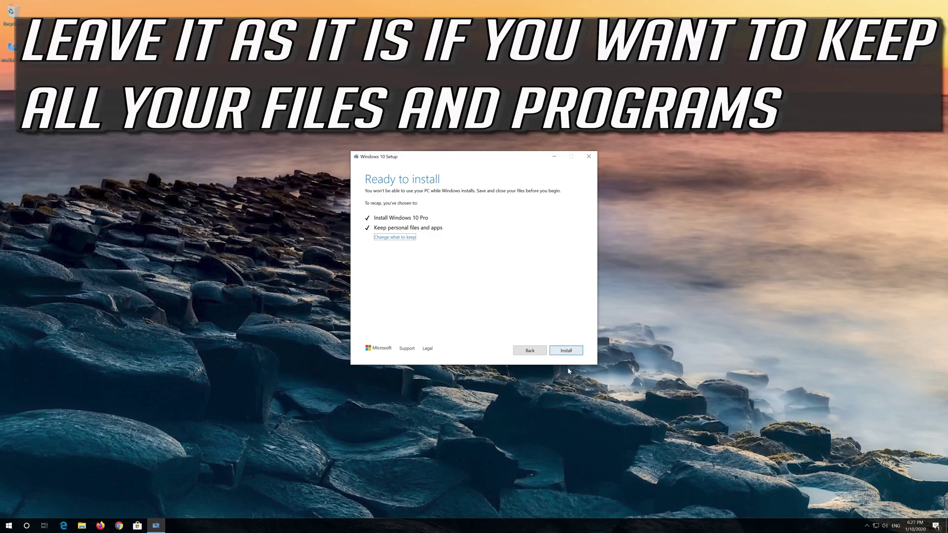
{"action": "left_click", "coordinate": [566, 351]}
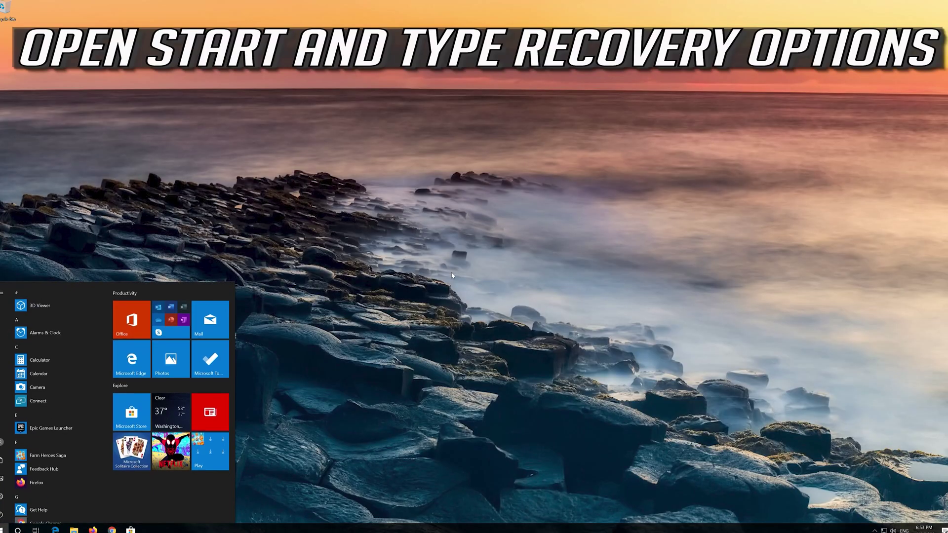
Search 'recovery options' and restart into Advanced startup from the Recovery page.
{"action": "type", "text": "reco"}
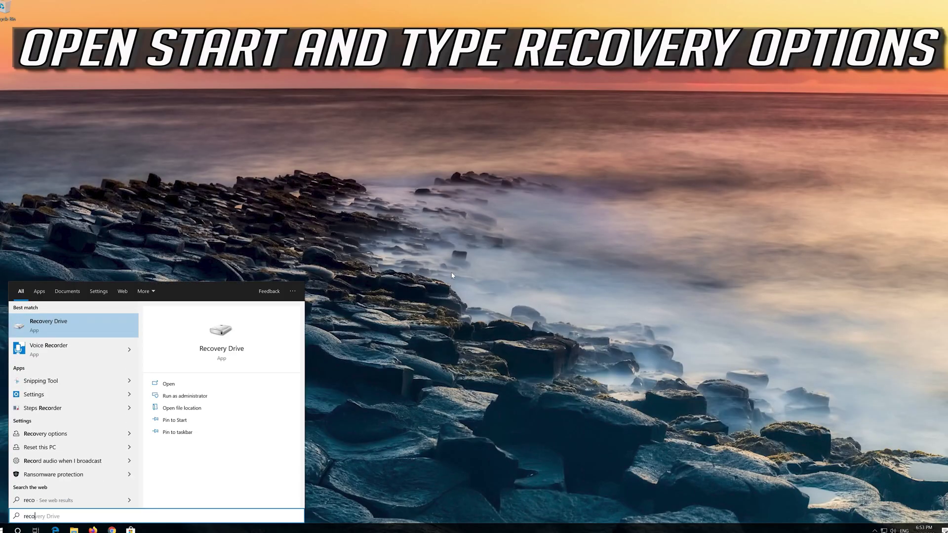
{"action": "type", "text": "very option"}
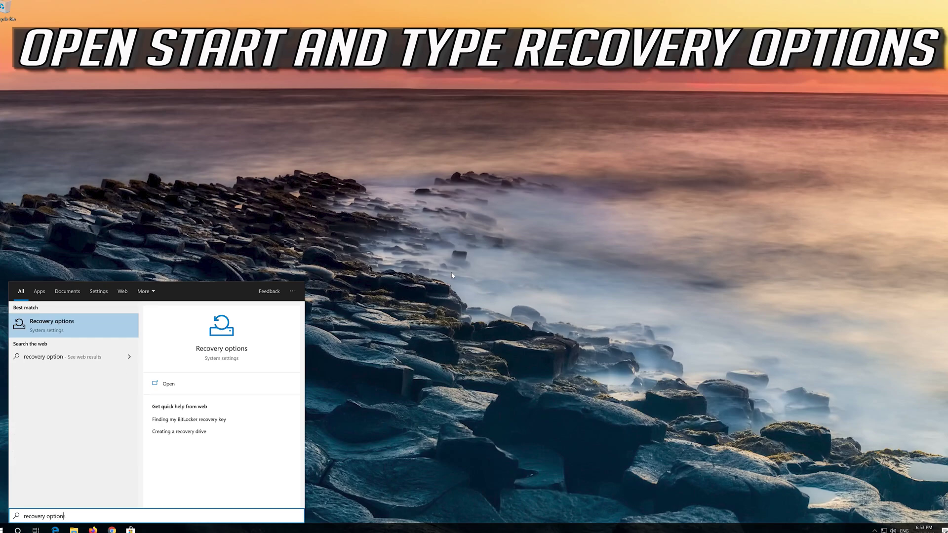
{"action": "type", "text": "s"}
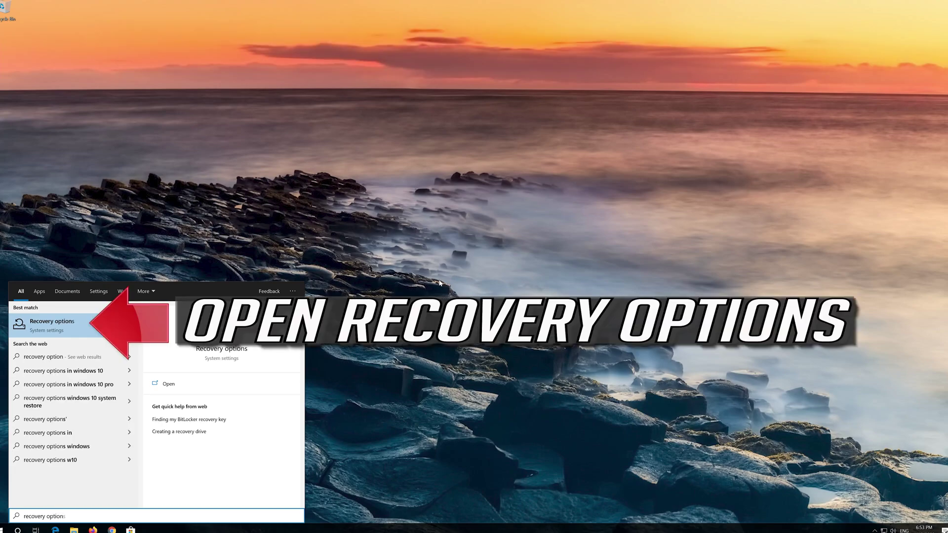
{"action": "left_click", "coordinate": [74, 327]}
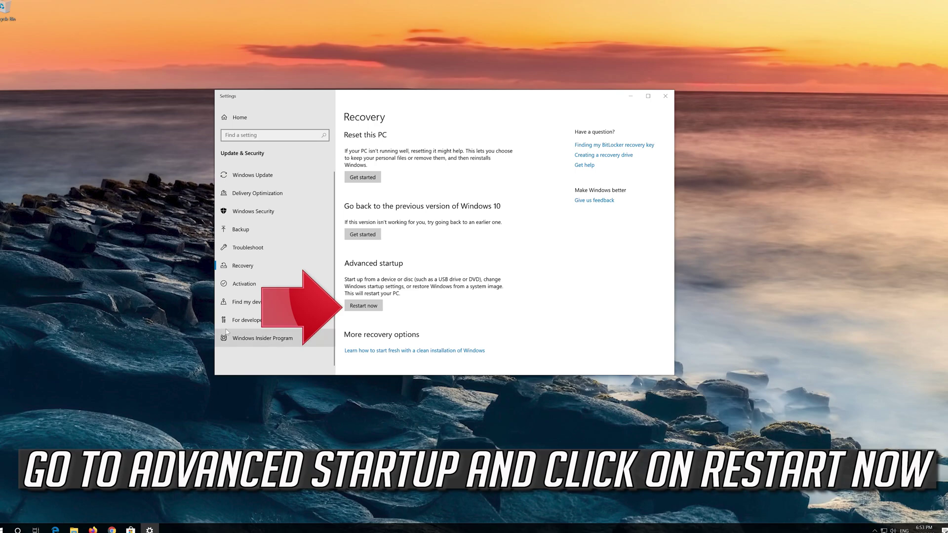
{"action": "left_click", "coordinate": [373, 309]}
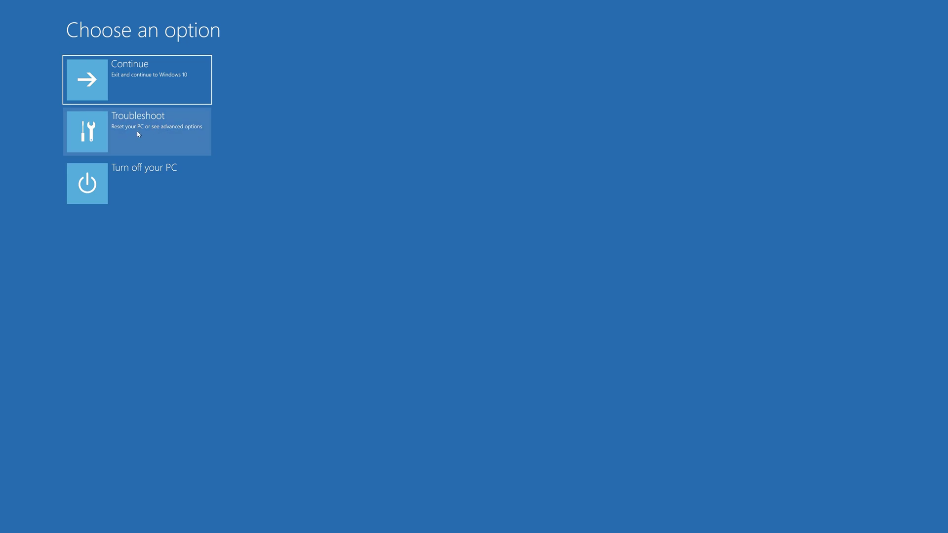
Go to Troubleshoot, then Advanced options in the recovery environment.
{"action": "left_click", "coordinate": [153, 135]}
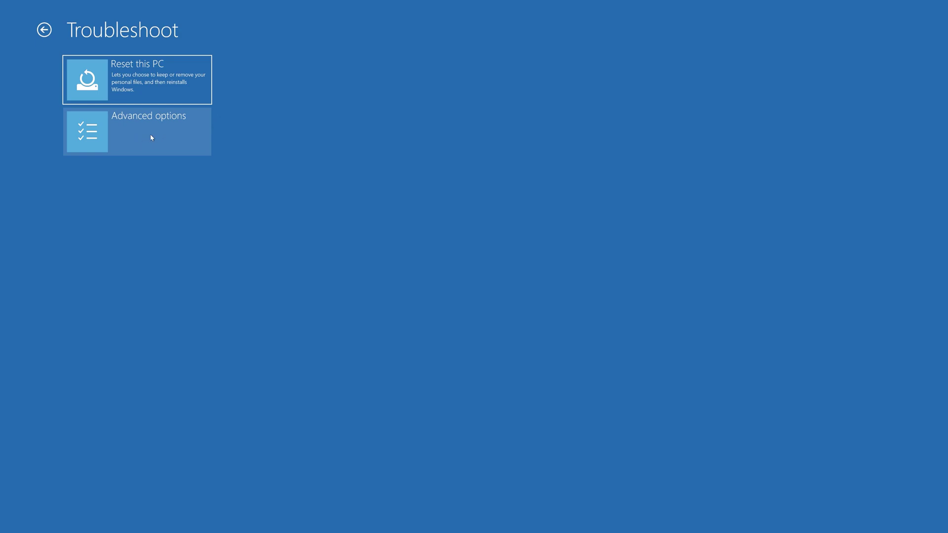
{"action": "left_click", "coordinate": [152, 137]}
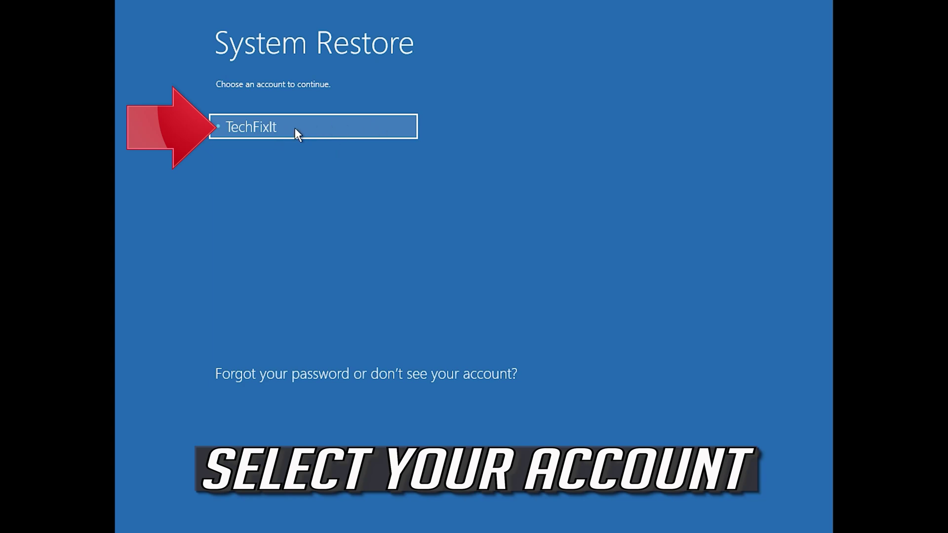
Sign in with your account and restore to the 1/10/2020 12:21:42 AM point, confirming the restore.
{"action": "left_click", "coordinate": [324, 126]}
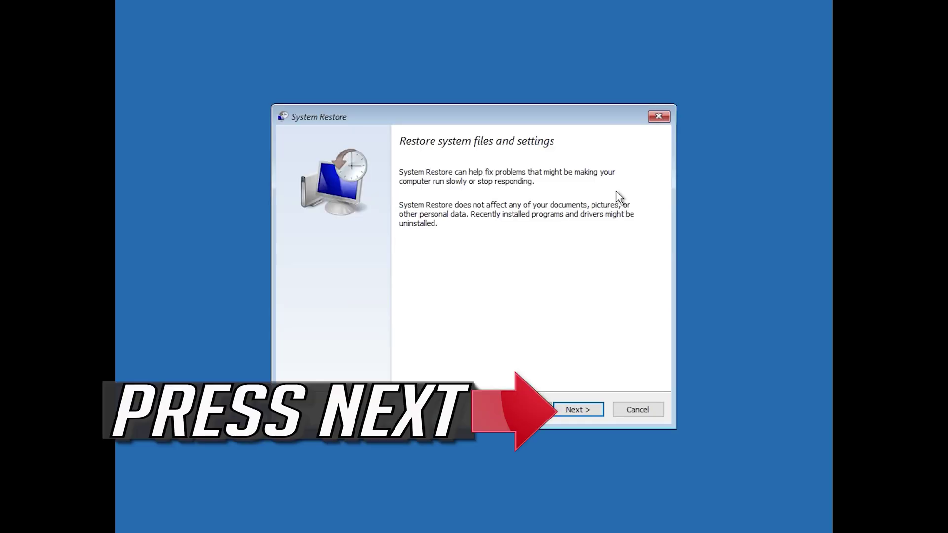
{"action": "left_click", "coordinate": [579, 409]}
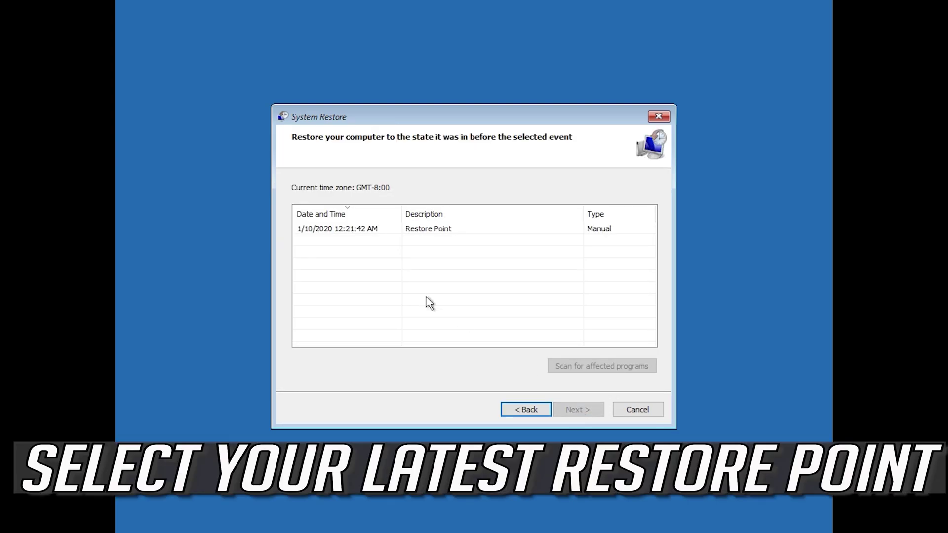
{"action": "left_click", "coordinate": [338, 231]}
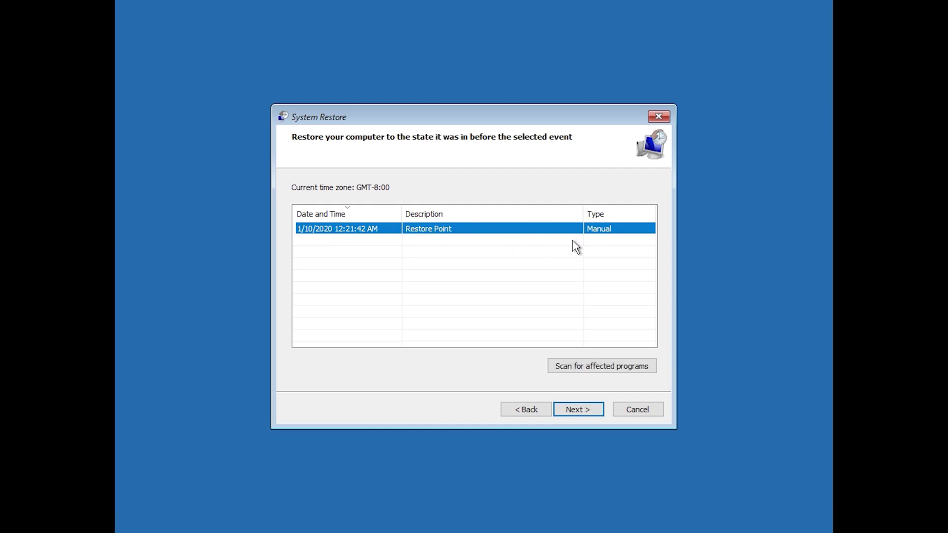
{"action": "left_click", "coordinate": [578, 410]}
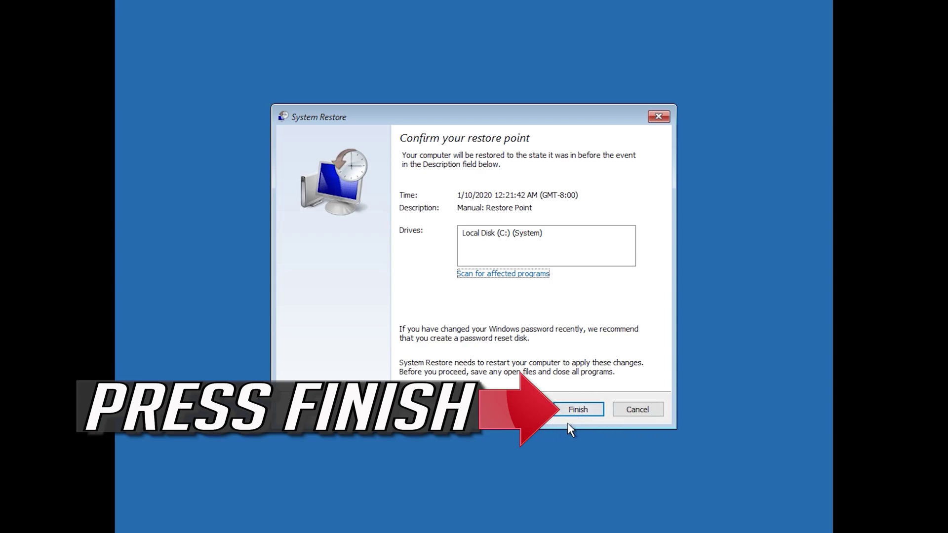
{"action": "left_click", "coordinate": [579, 416]}
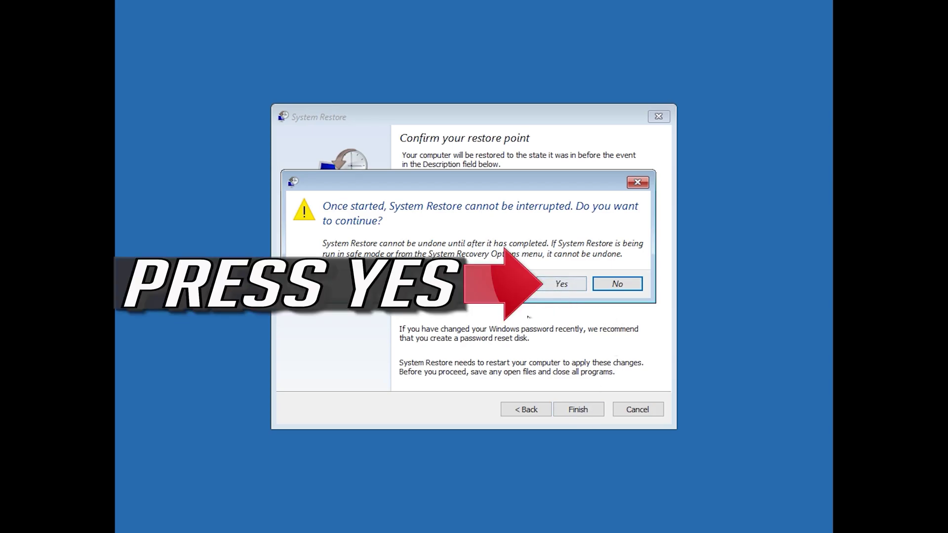
{"action": "left_click", "coordinate": [560, 287]}
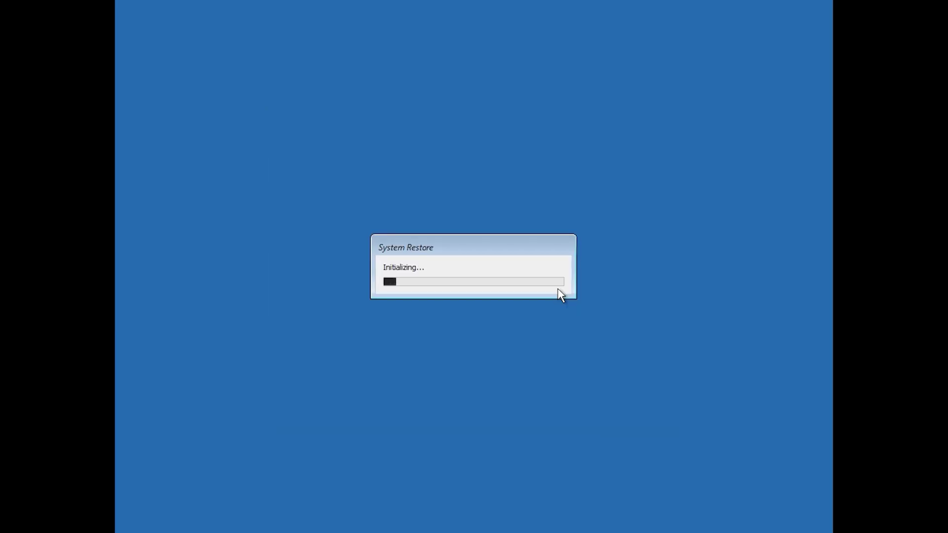